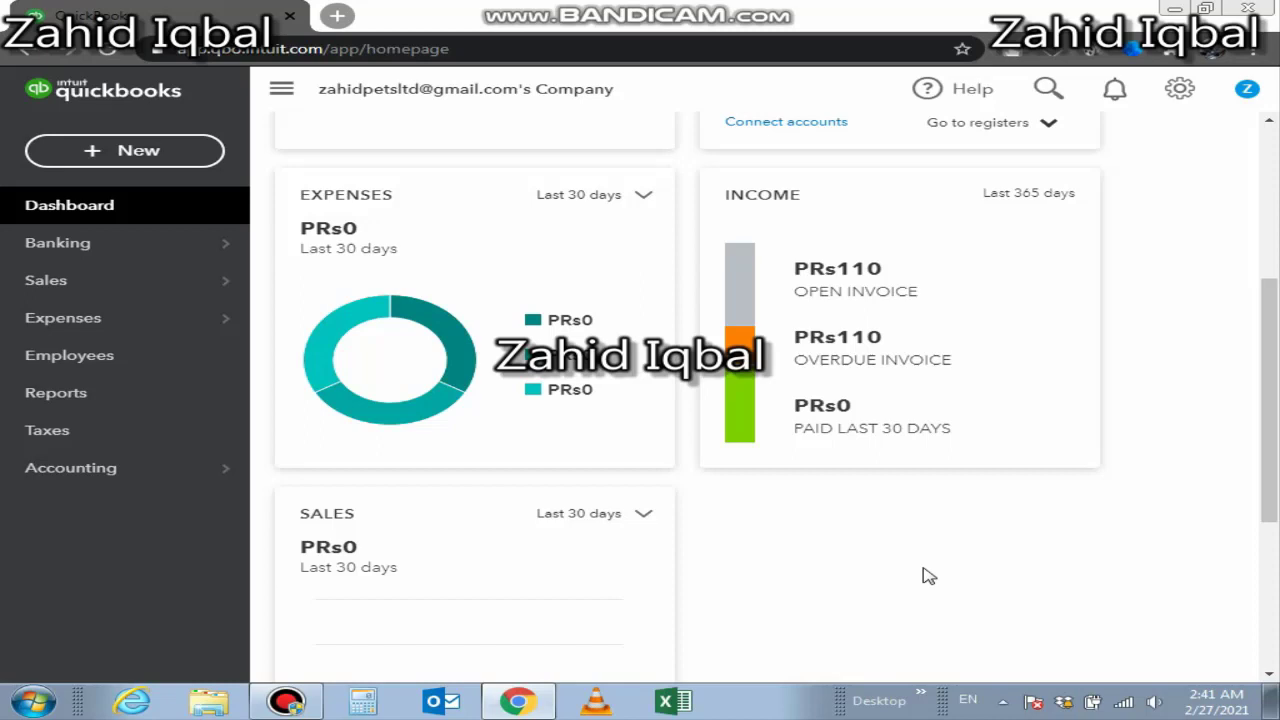
Open the list of all sales transactions and sort it by customer.
{"action": "mouse_move", "coordinate": [738, 345]}
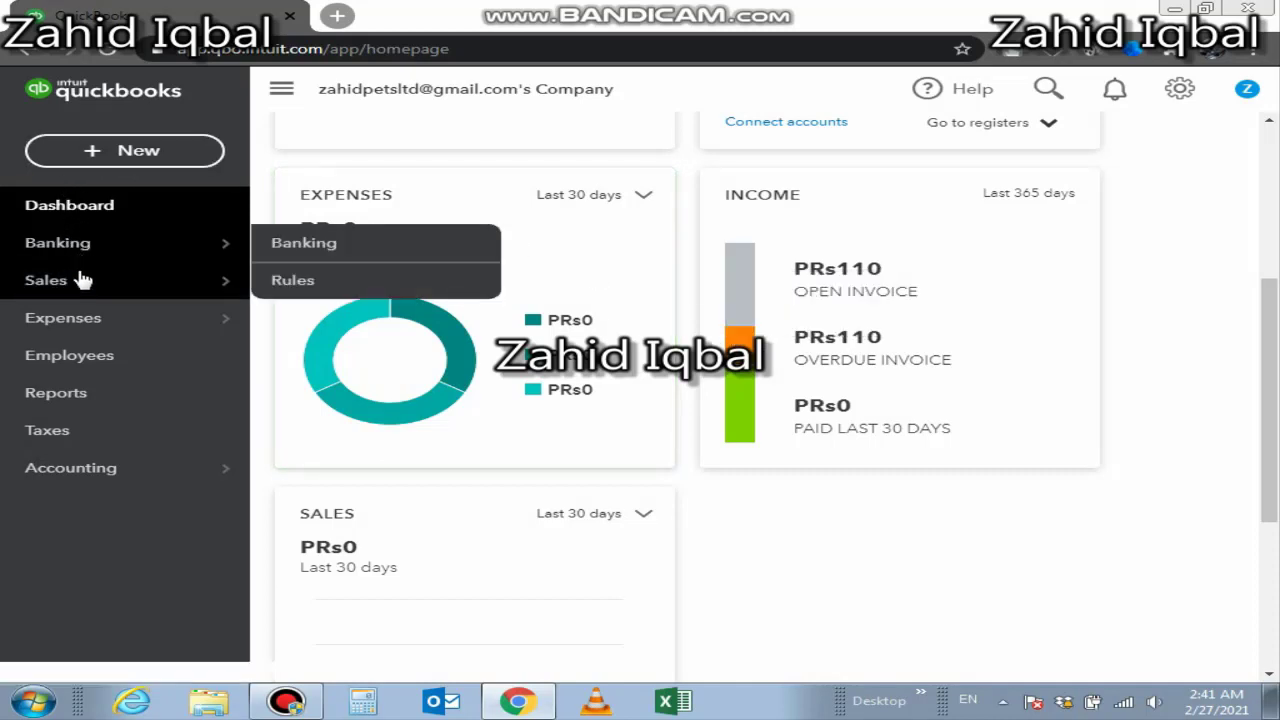
{"action": "mouse_move", "coordinate": [83, 284]}
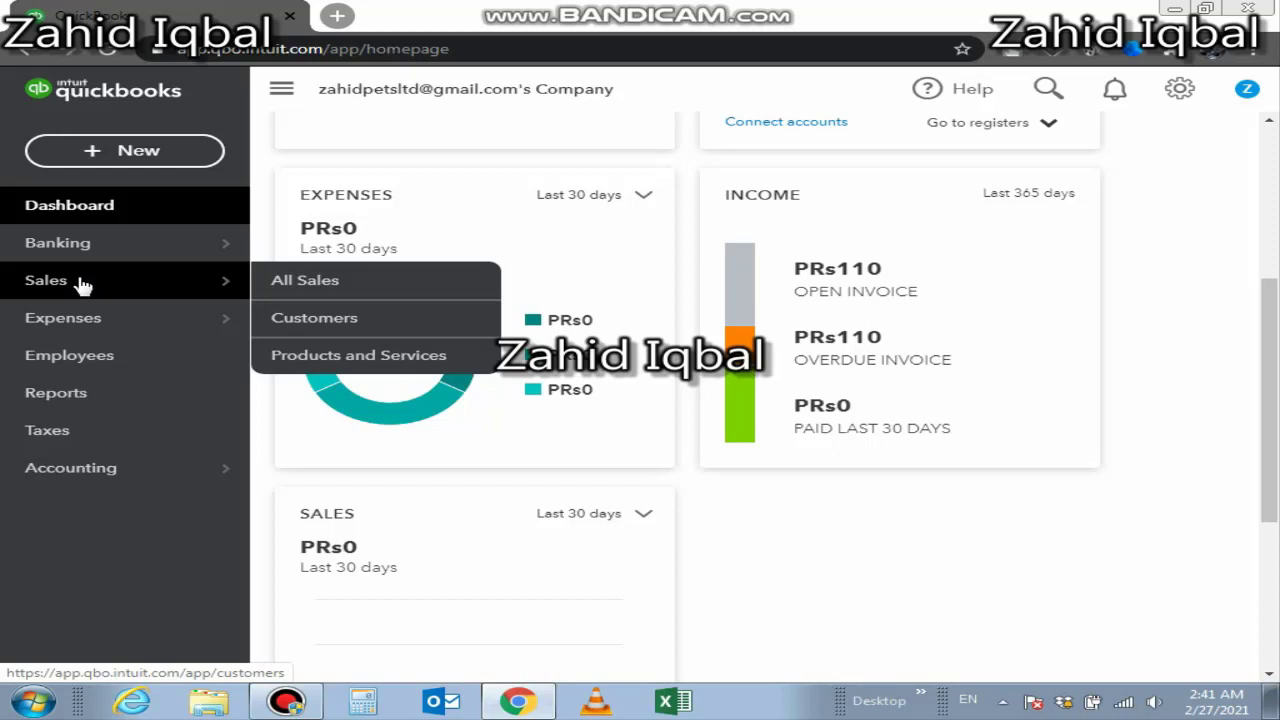
{"action": "left_click", "coordinate": [313, 290]}
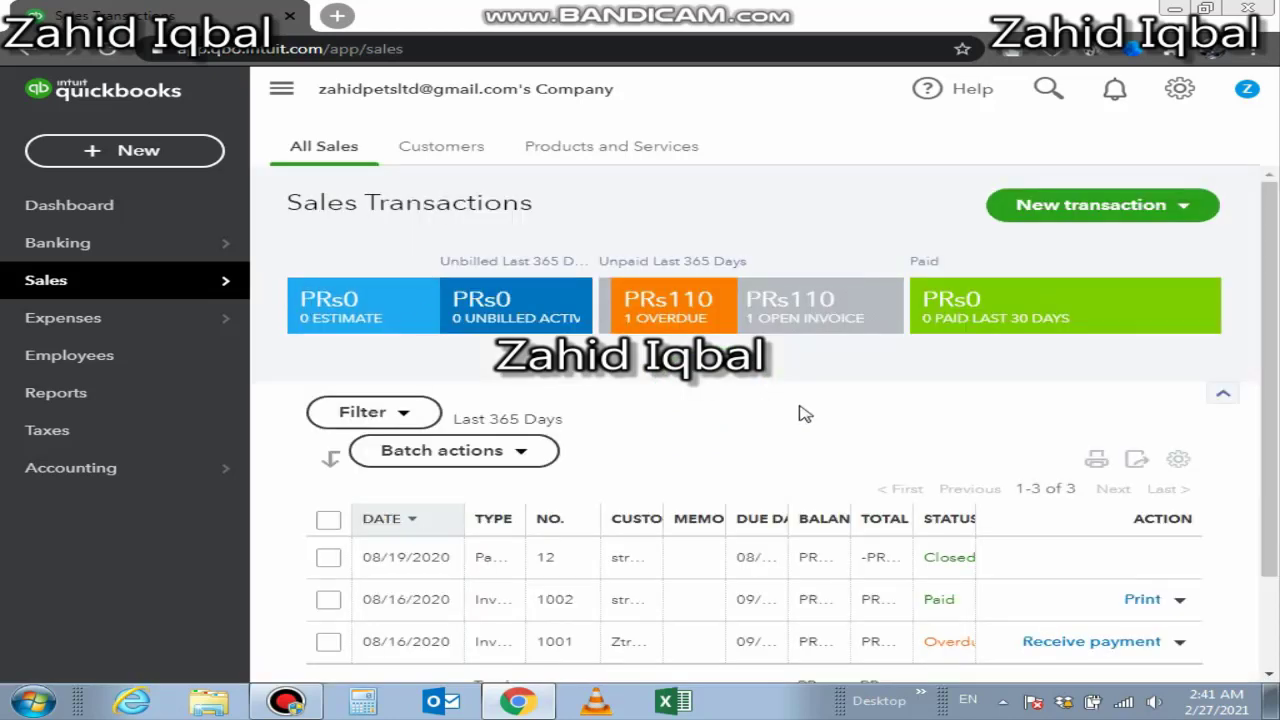
{"action": "left_click_drag", "start_coordinate": [1275, 386], "coordinate": [1278, 480]}
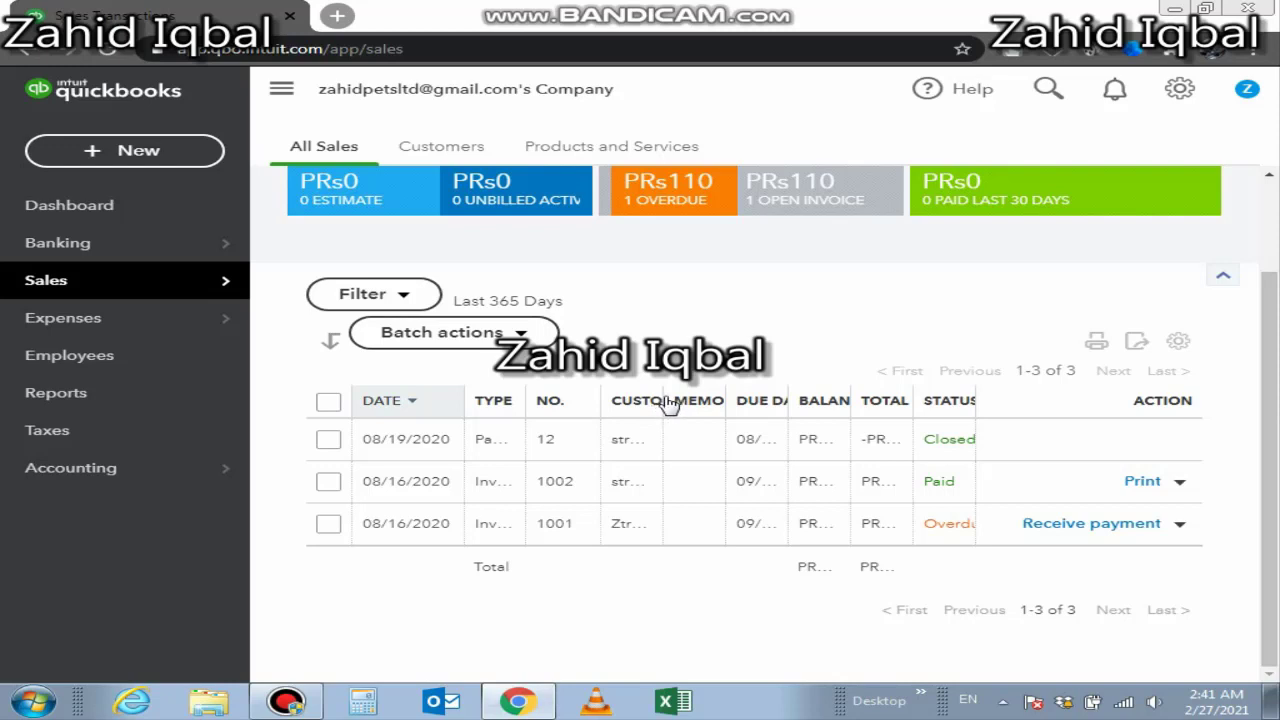
{"action": "left_click", "coordinate": [660, 402]}
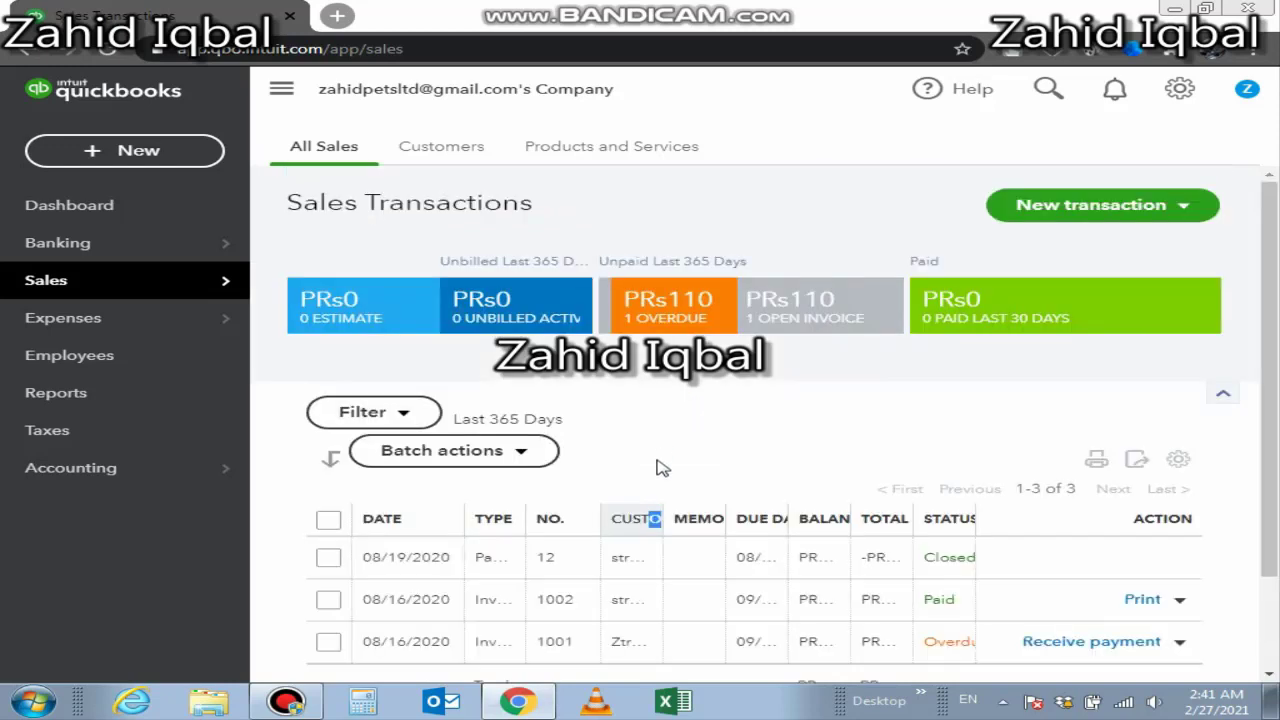
{"action": "scroll", "coordinate": [1270, 392], "scroll_direction": "down", "scroll_amount": 2}
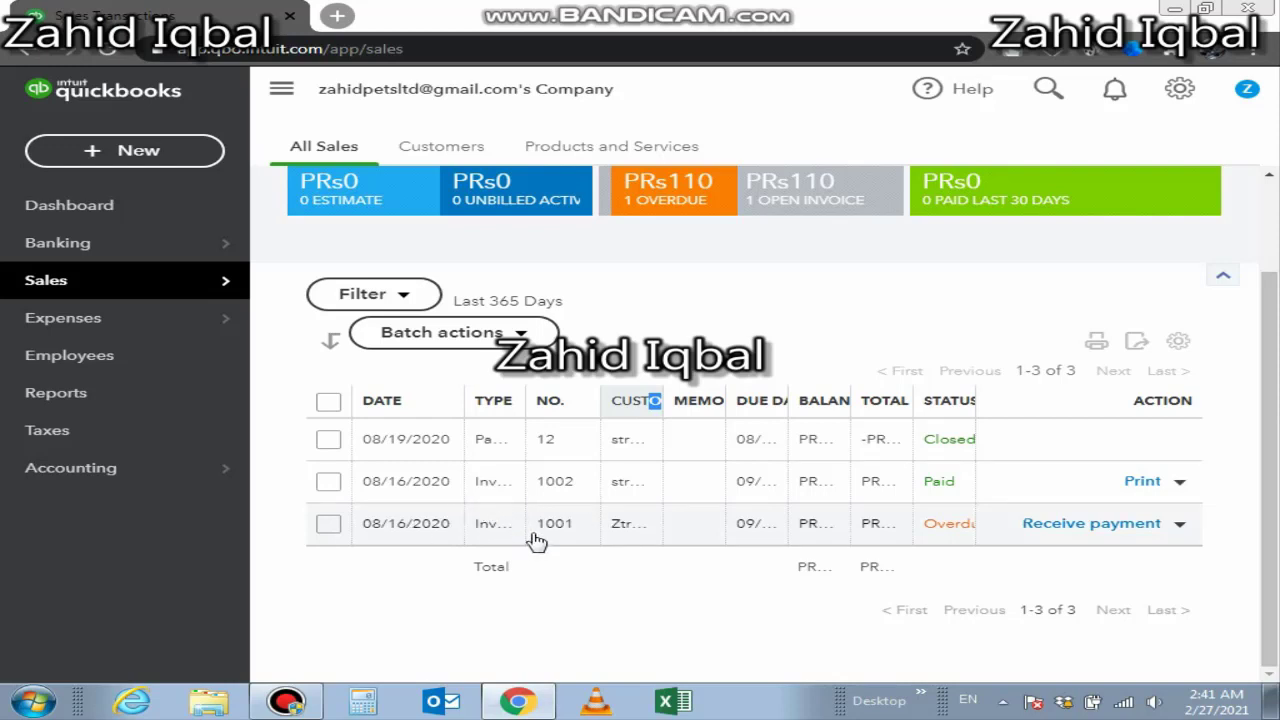
Start receiving a payment for the overdue Ztraders invoice and set the payment date to 02/26/2021.
{"action": "left_click", "coordinate": [328, 524]}
{"action": "left_click", "coordinate": [1068, 524]}
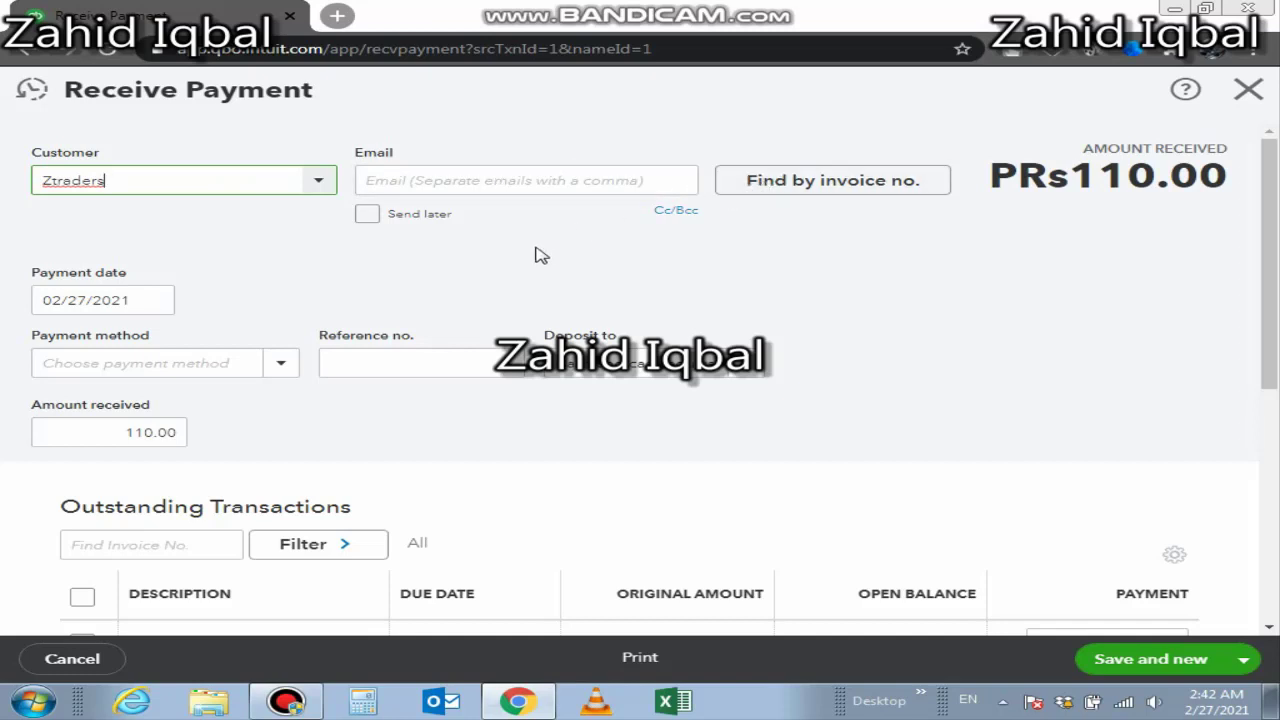
{"action": "left_click", "coordinate": [155, 306]}
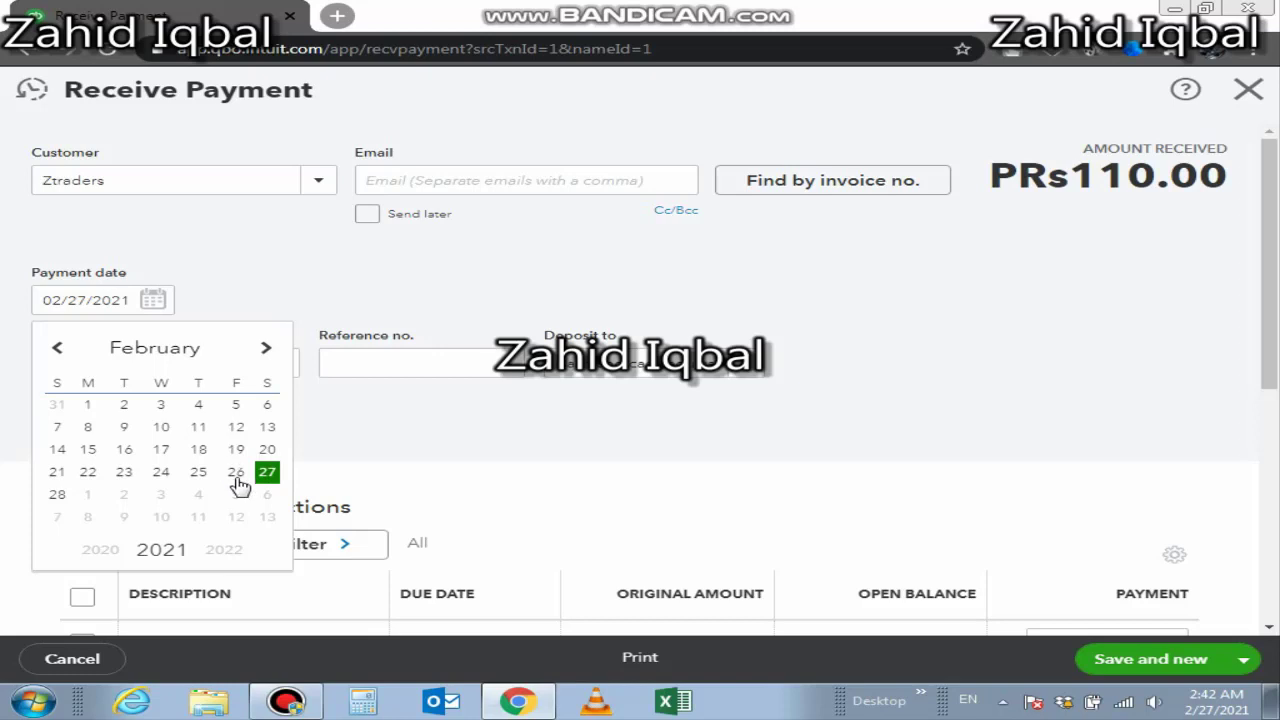
{"action": "left_click", "coordinate": [236, 472]}
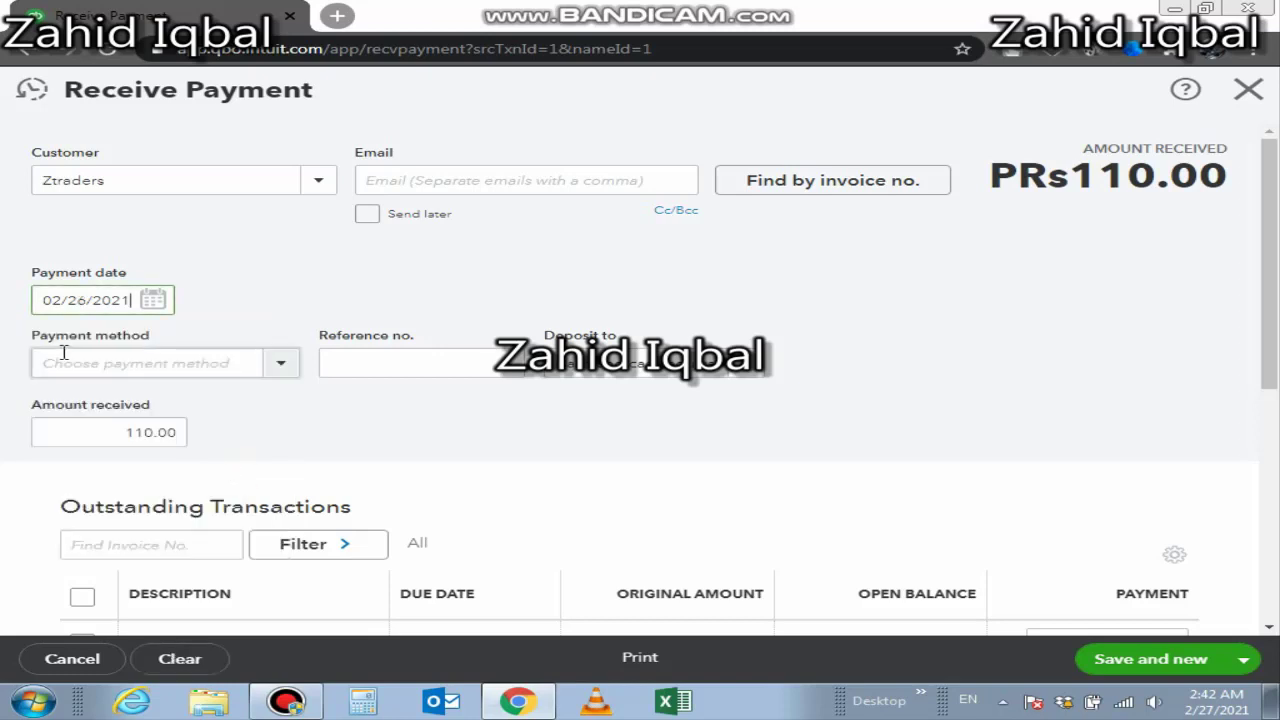
Set the payment method to Cash, the reference number to 456 and the deposit account to Cash and cash equivalents.
{"action": "left_click", "coordinate": [276, 366]}
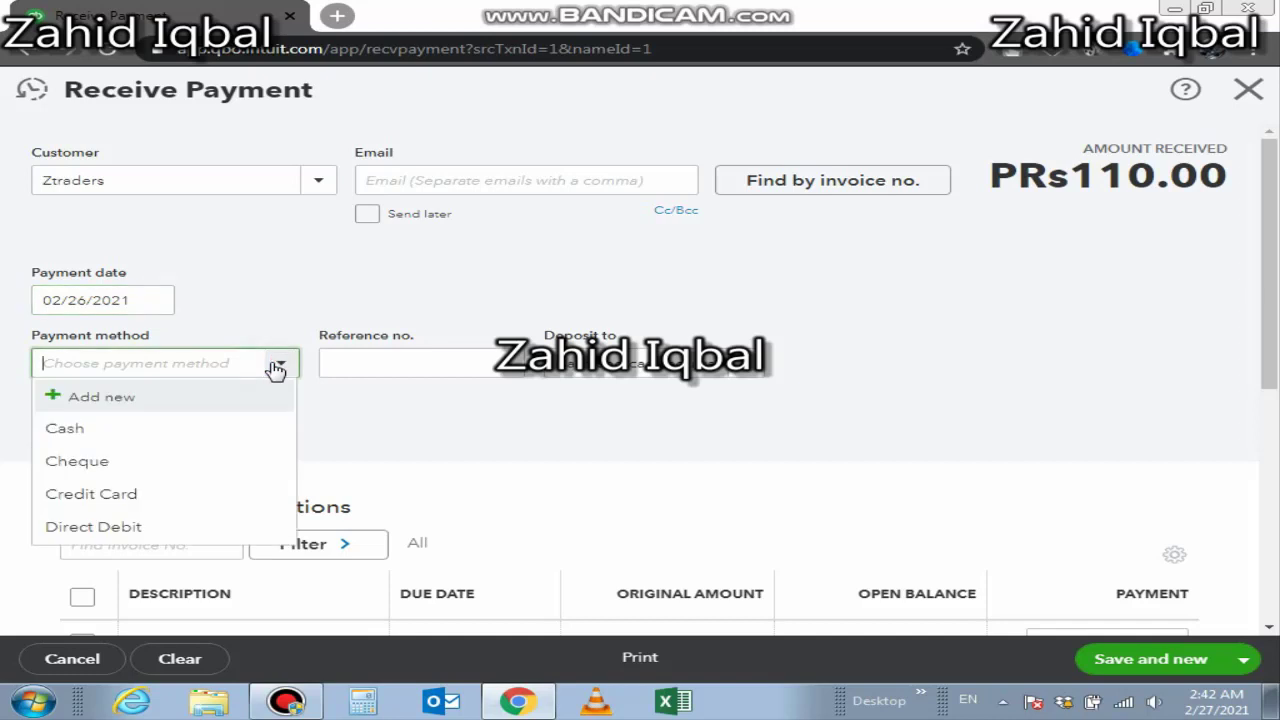
{"action": "left_click", "coordinate": [217, 427]}
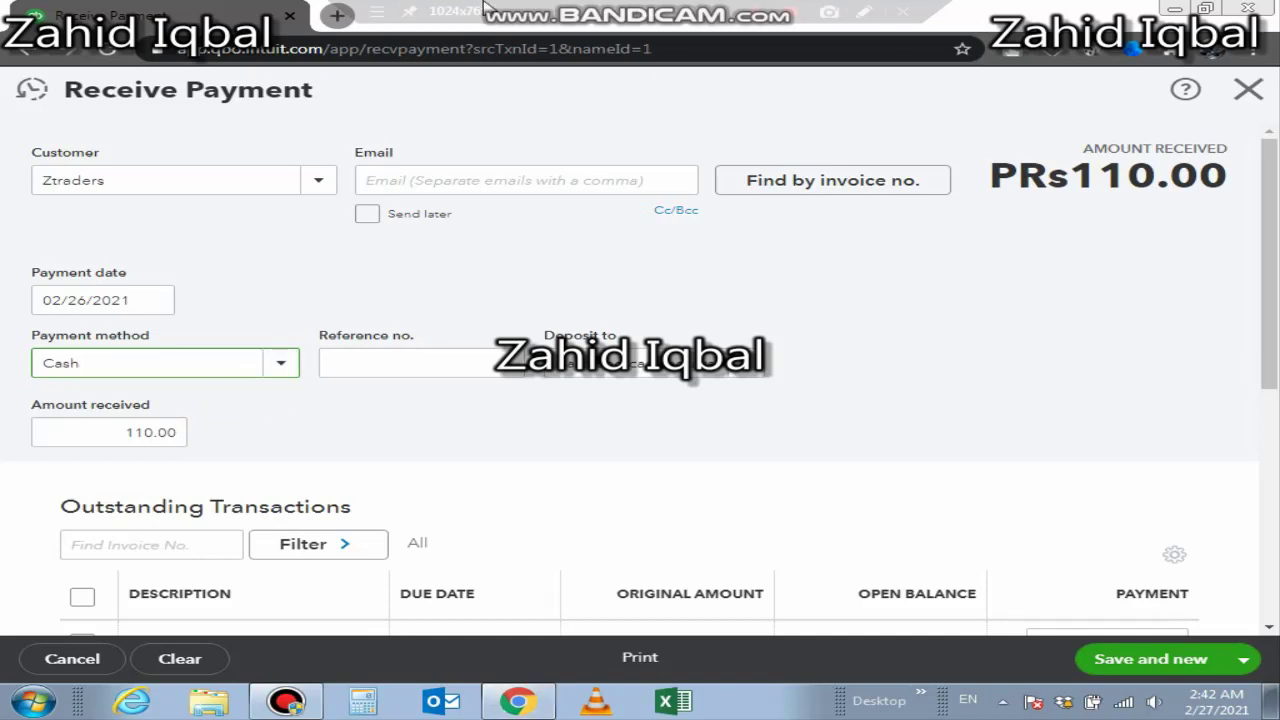
{"action": "left_click", "coordinate": [423, 365]}
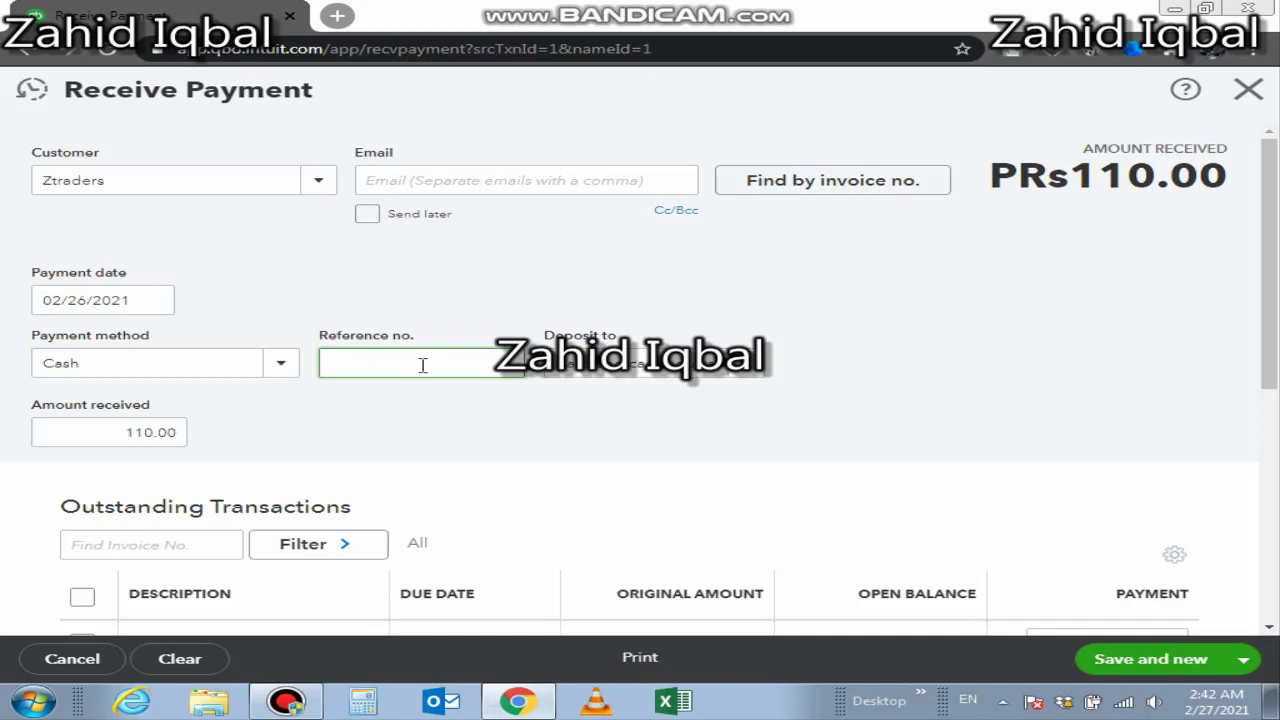
{"action": "type", "text": "456"}
{"action": "left_click", "coordinate": [745, 372]}
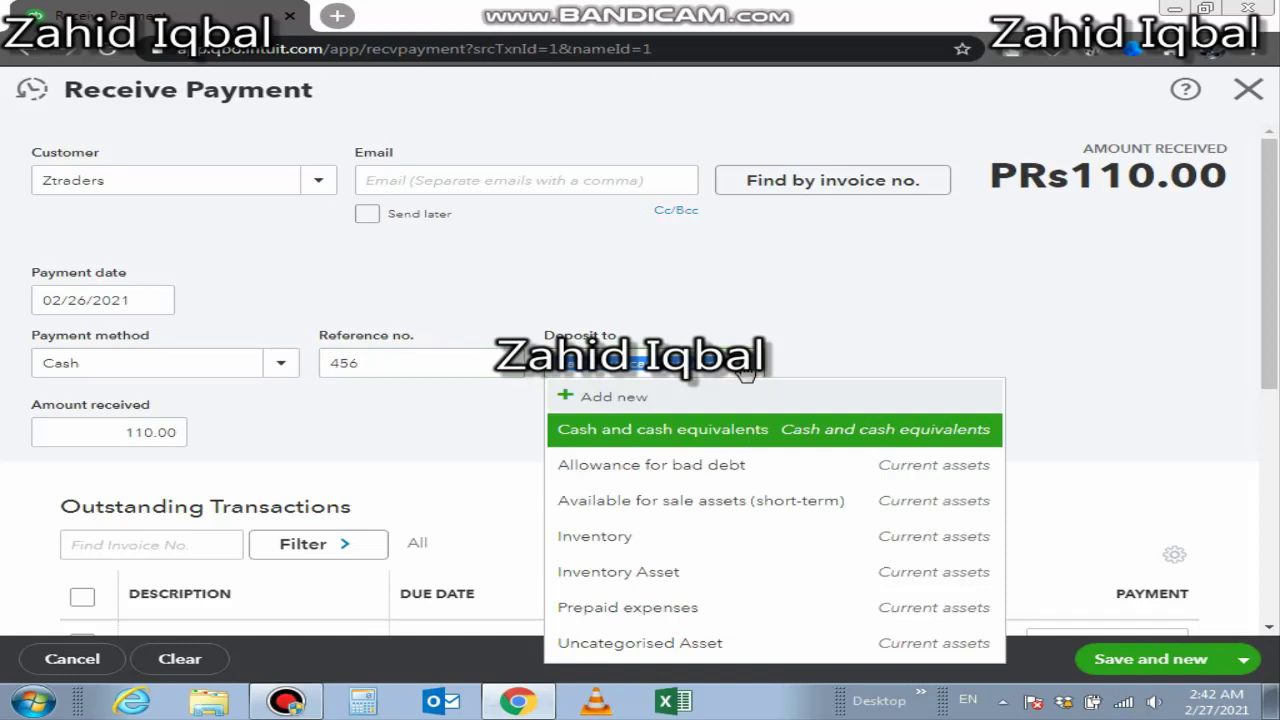
{"action": "left_click", "coordinate": [725, 434]}
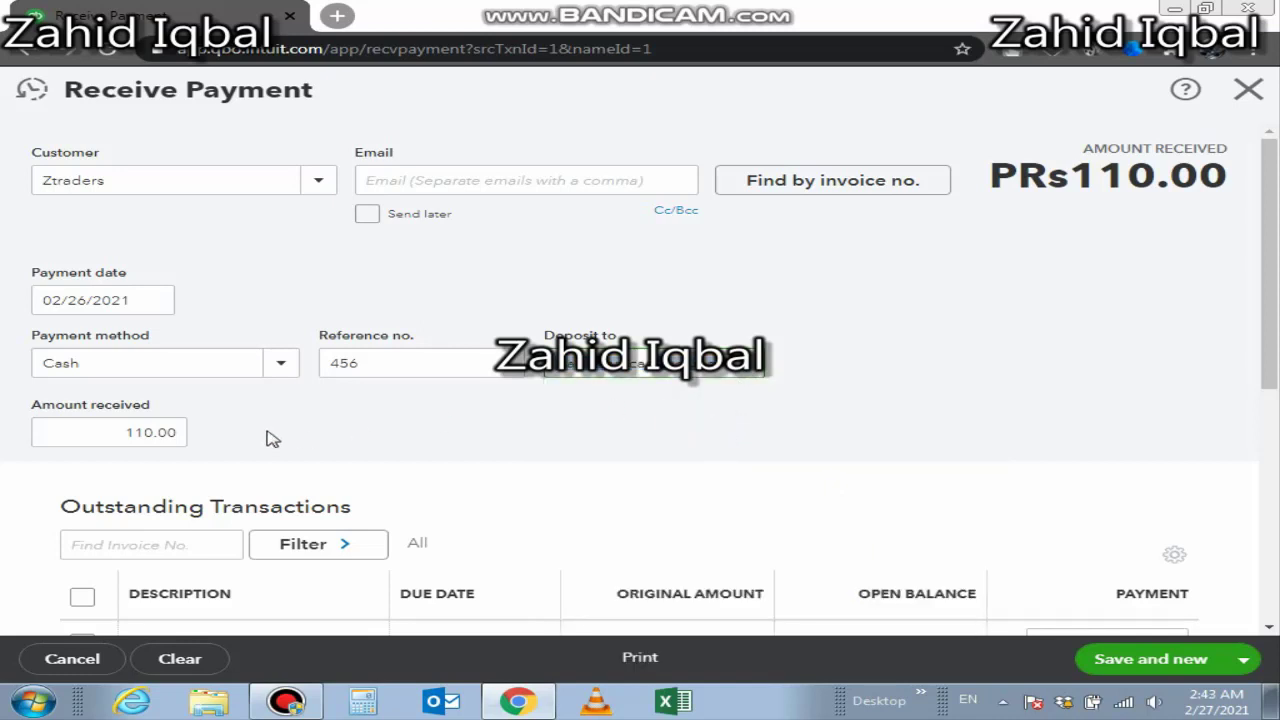
Set the amount received for the Ztraders payment to 110.
{"action": "left_click", "coordinate": [61, 434]}
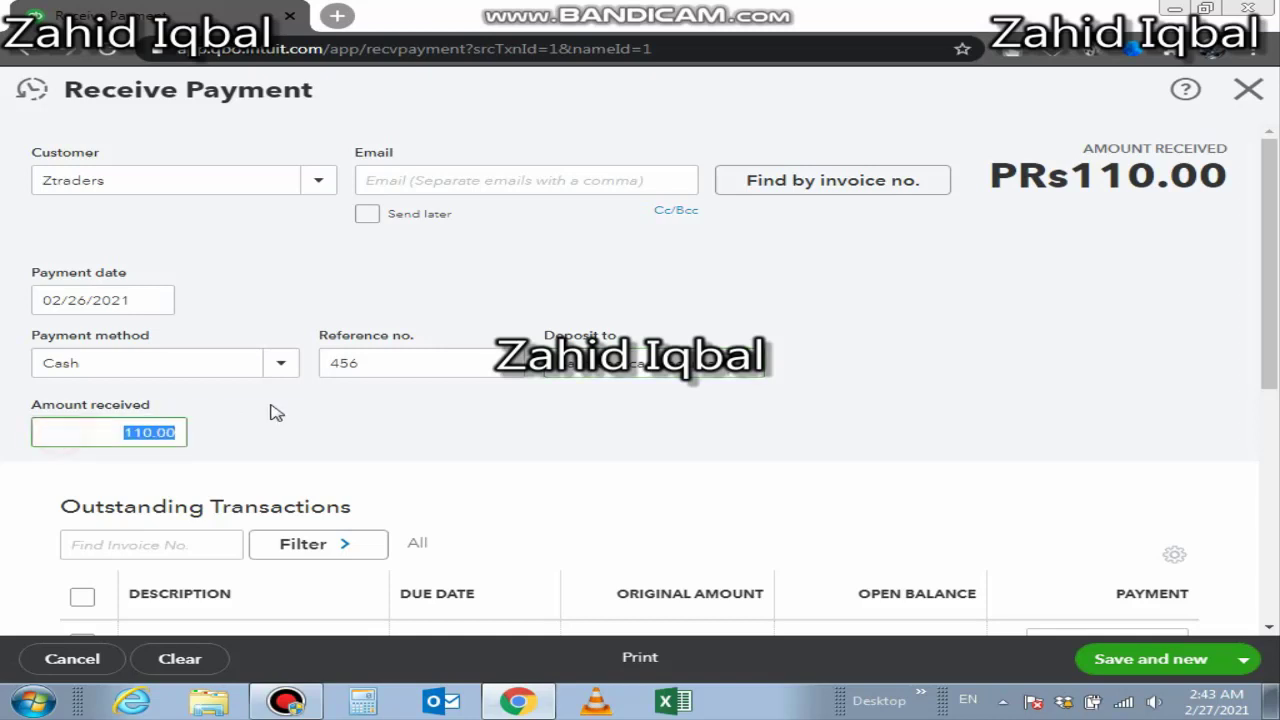
{"action": "type", "text": "90"}
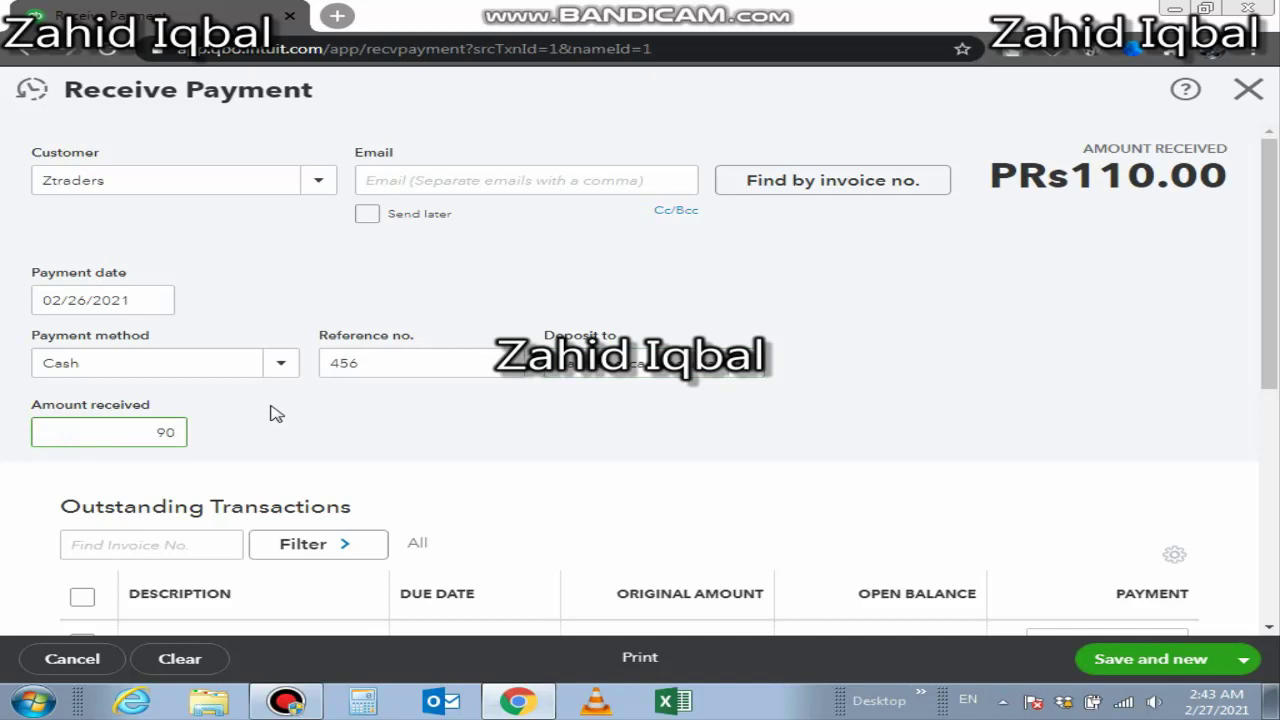
{"action": "double_click", "coordinate": [127, 424]}
{"action": "type", "text": "110"}
Review the invoice under Outstanding Transactions and try to save the payment and close the form.
{"action": "scroll", "coordinate": [1275, 370], "scroll_direction": "down", "scroll_amount": 2}
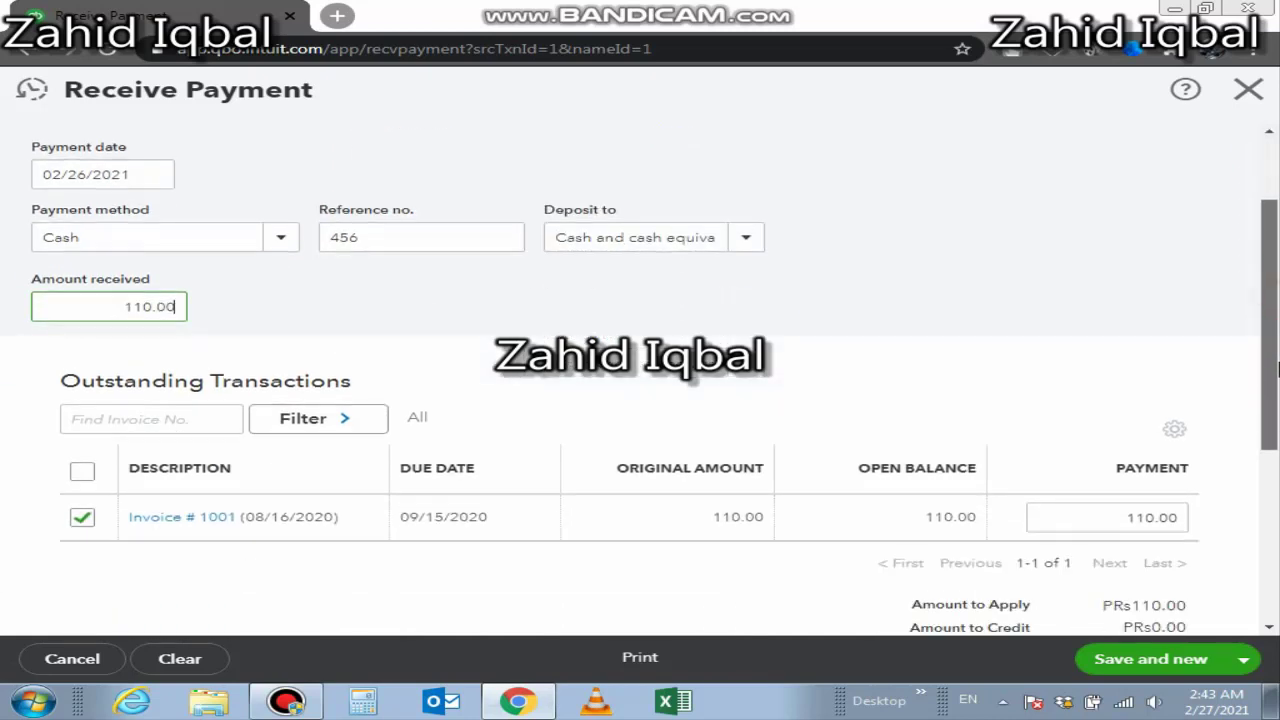
{"action": "left_click_drag", "start_coordinate": [1275, 370], "coordinate": [1277, 415]}
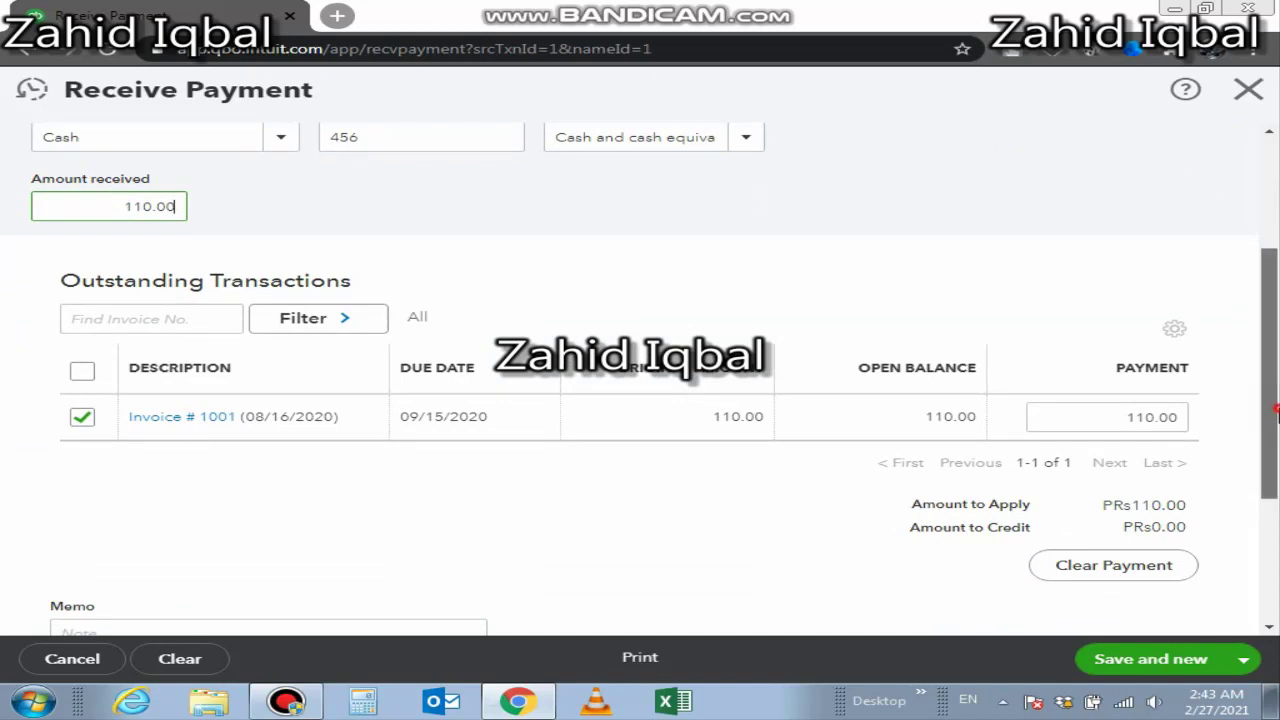
{"action": "mouse_move", "coordinate": [1277, 415]}
{"action": "left_mouse_down"}
{"action": "mouse_move", "coordinate": [1277, 385]}
{"action": "mouse_move", "coordinate": [1277, 428]}
{"action": "left_mouse_up"}
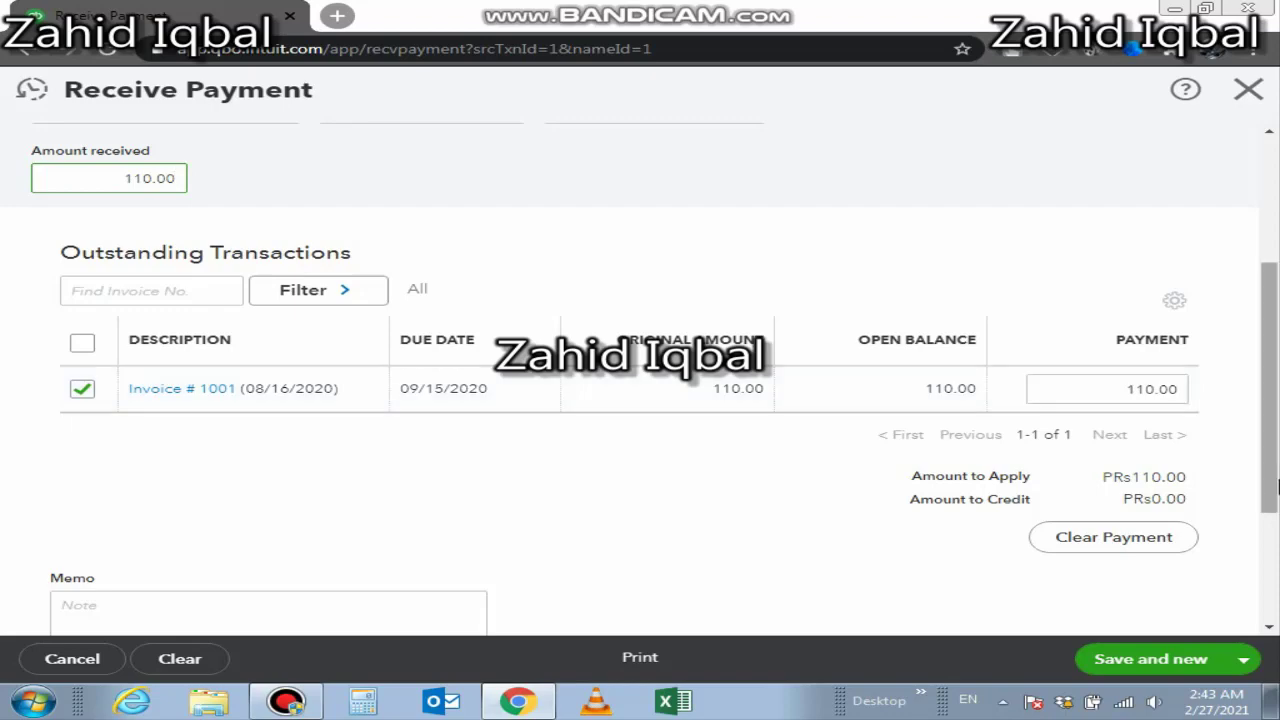
{"action": "left_click_drag", "start_coordinate": [1270, 490], "coordinate": [1278, 655]}
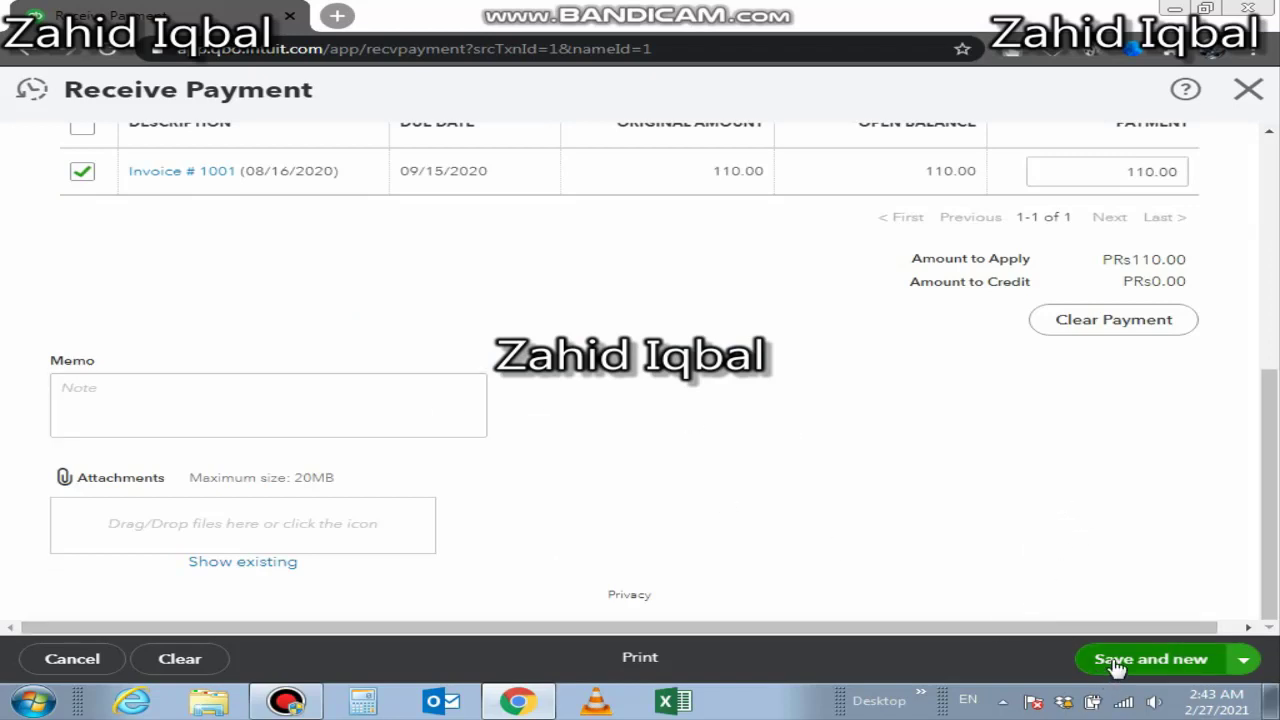
{"action": "left_click", "coordinate": [1241, 661]}
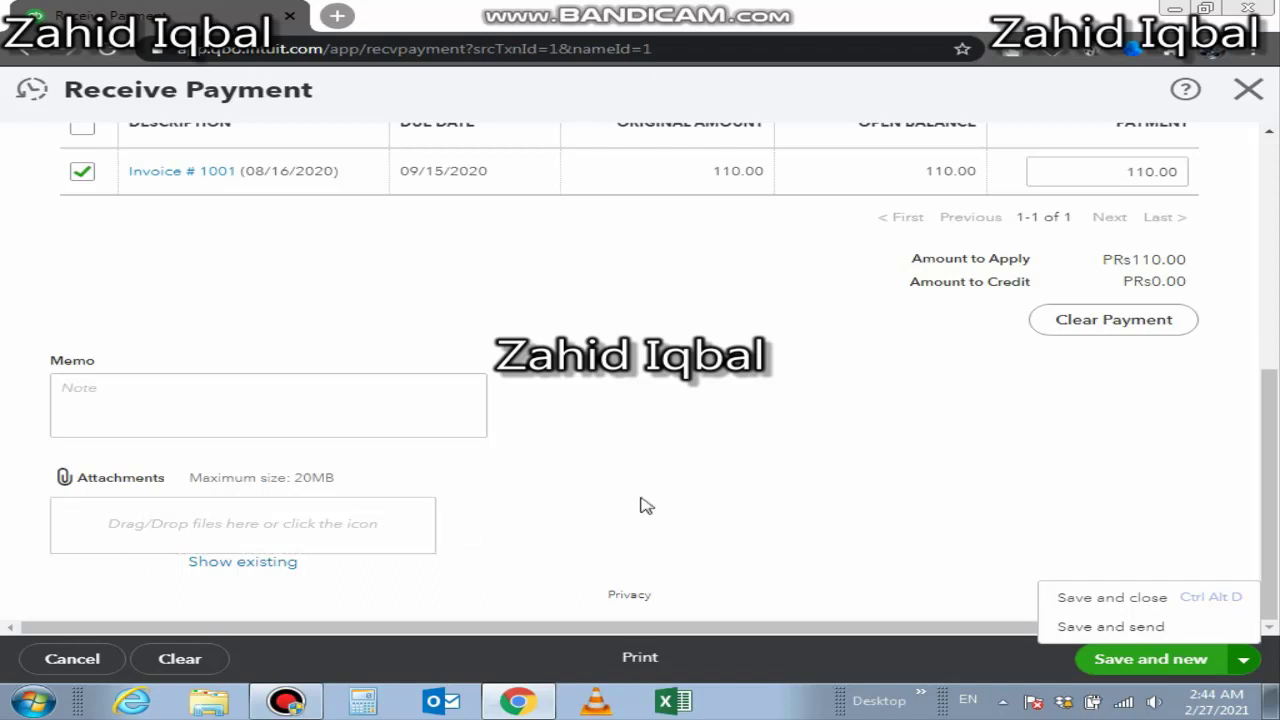
{"action": "left_click", "coordinate": [1075, 600]}
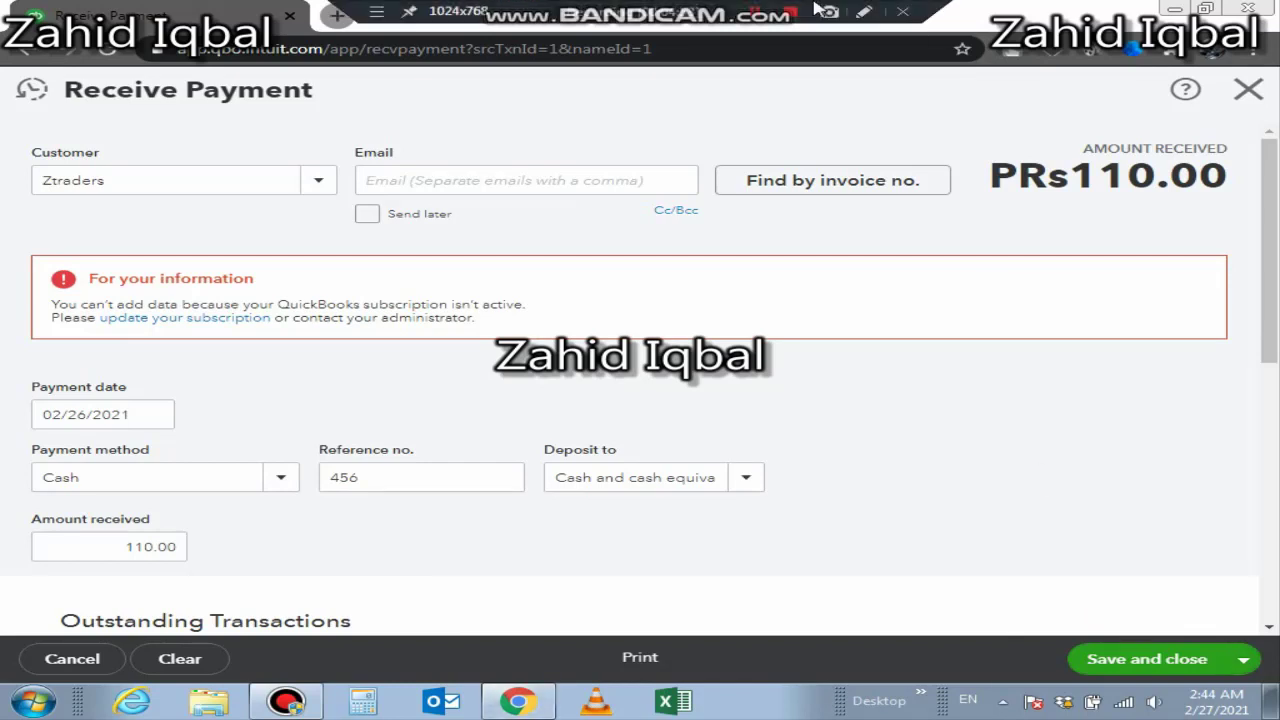
{"action": "left_click", "coordinate": [793, 12]}
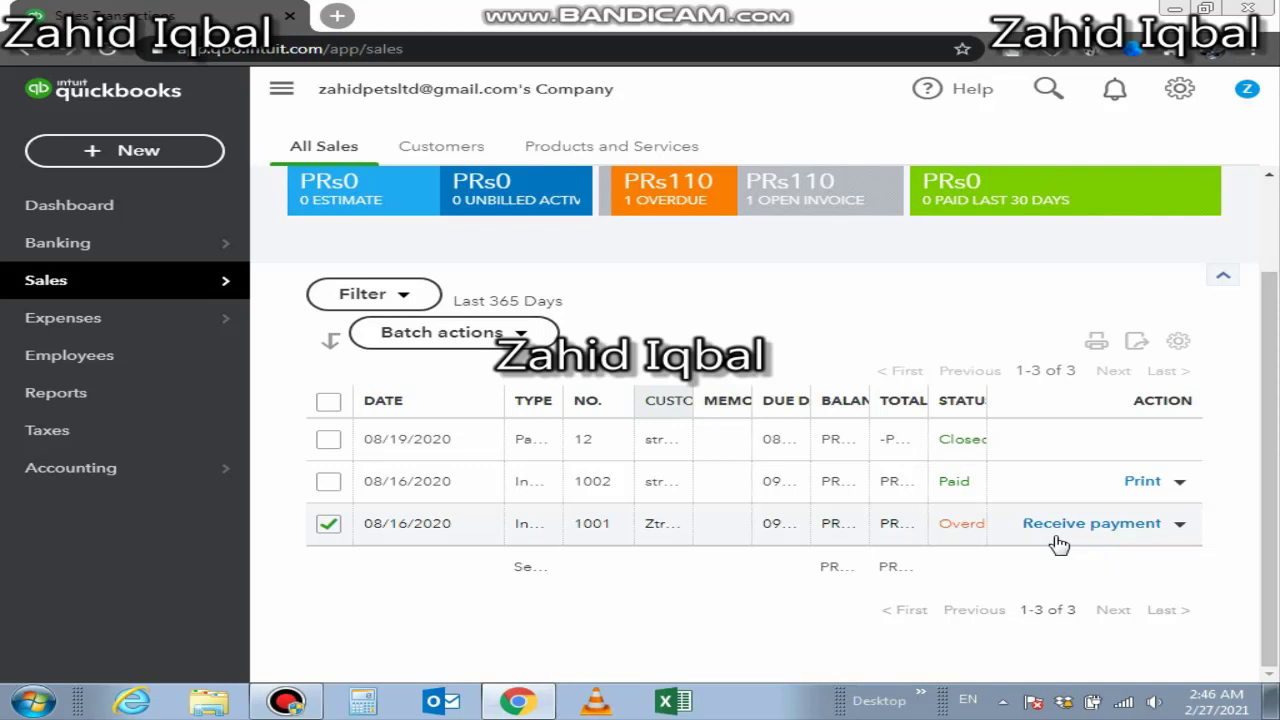
View the Expenses page, return to the sales transactions and examine the overdue invoice's payment action.
{"action": "mouse_move", "coordinate": [156, 320]}
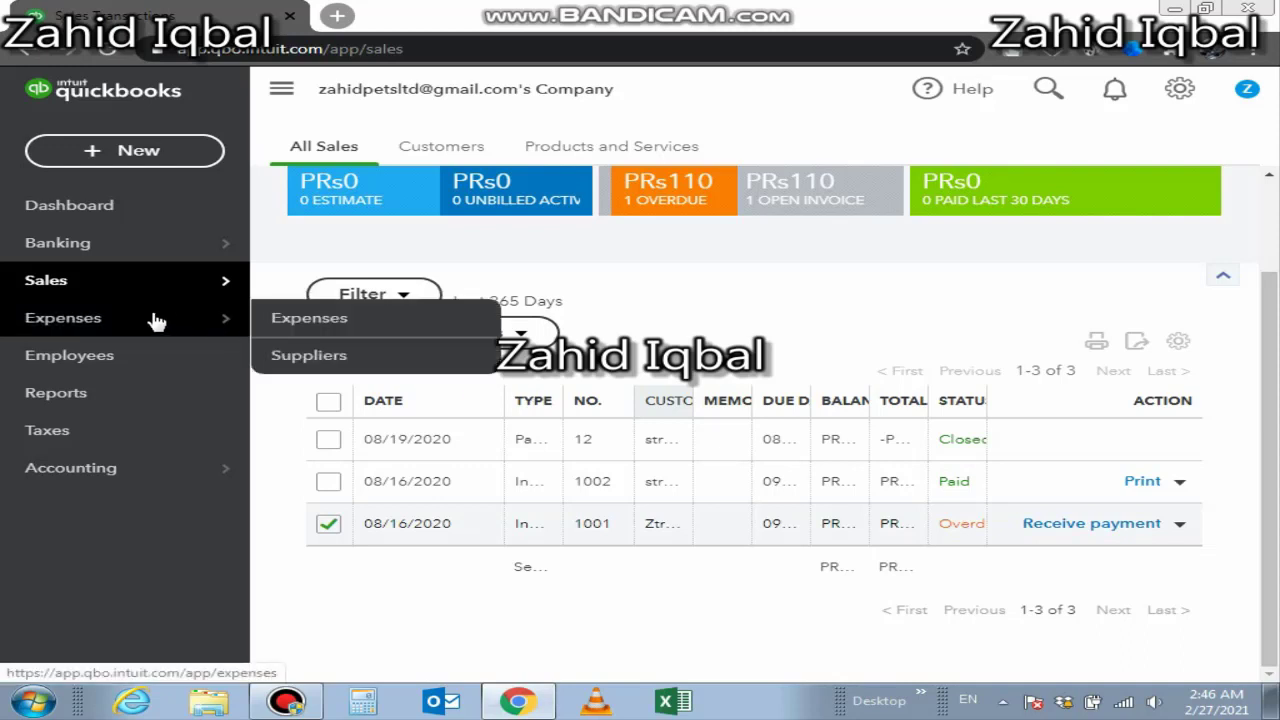
{"action": "left_click", "coordinate": [300, 328]}
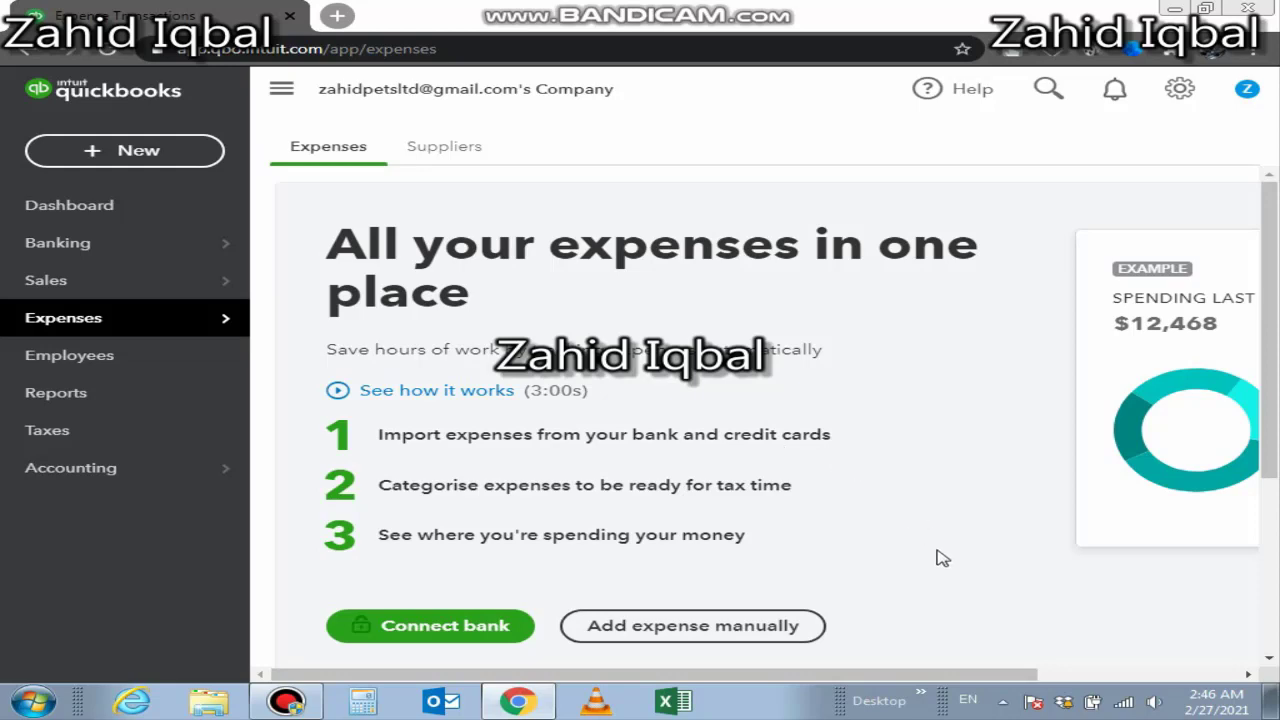
{"action": "left_click", "coordinate": [120, 298]}
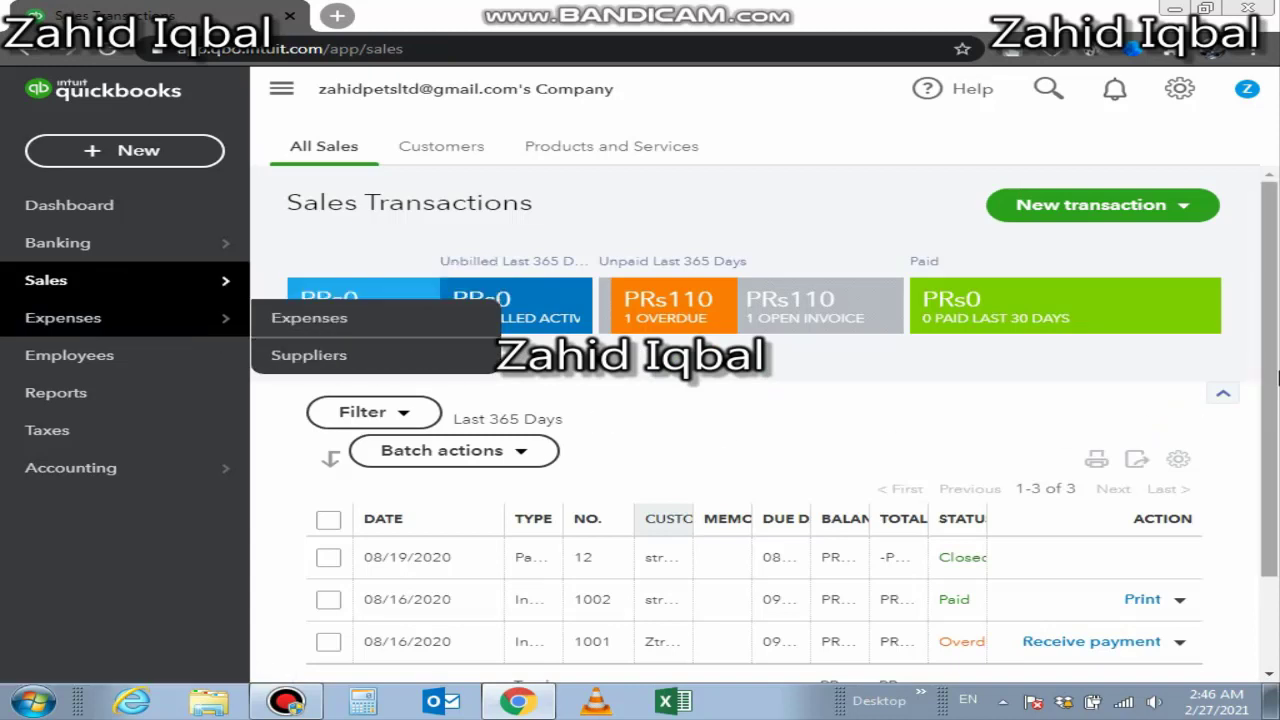
{"action": "scroll", "coordinate": [1275, 422], "scroll_direction": "down", "scroll_amount": 1}
{"action": "scroll", "coordinate": [1277, 430], "scroll_direction": "down", "scroll_amount": 2}
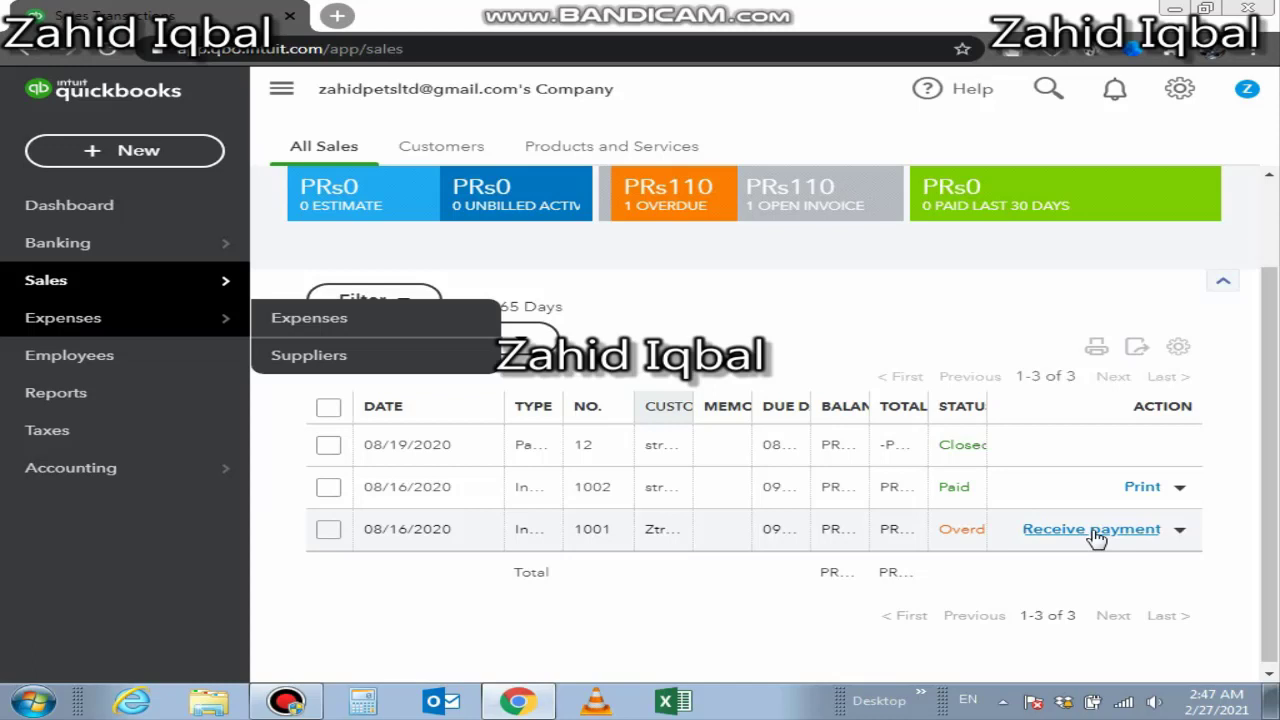
Open the standard reports list and browse the Business overview reports.
{"action": "left_click", "coordinate": [140, 400]}
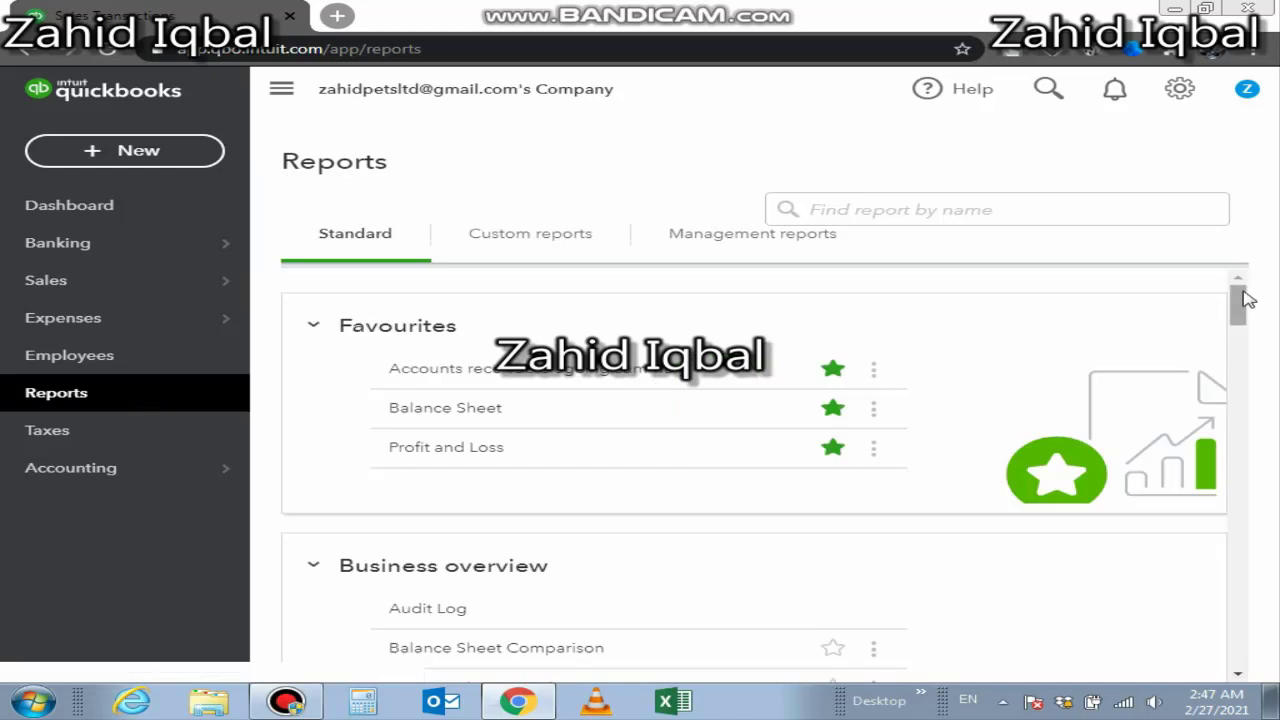
{"action": "left_click_drag", "start_coordinate": [1245, 305], "coordinate": [1243, 329]}
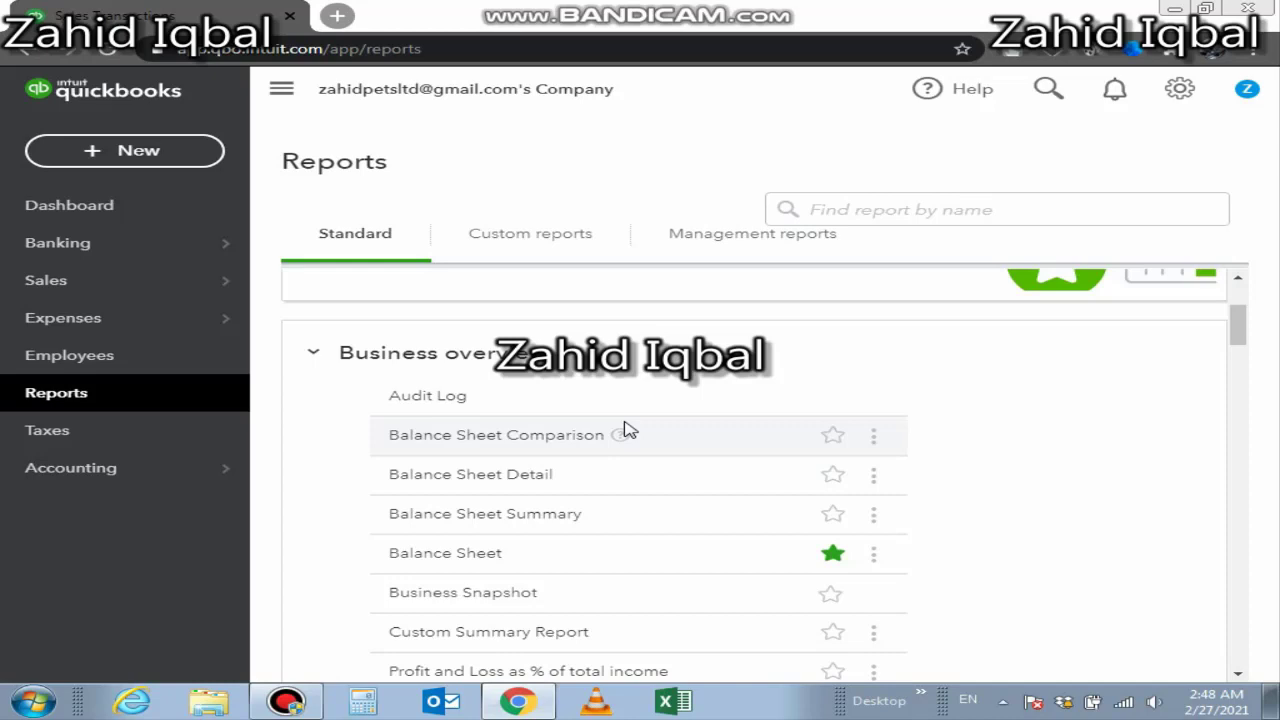
{"action": "mouse_move", "coordinate": [400, 10]}
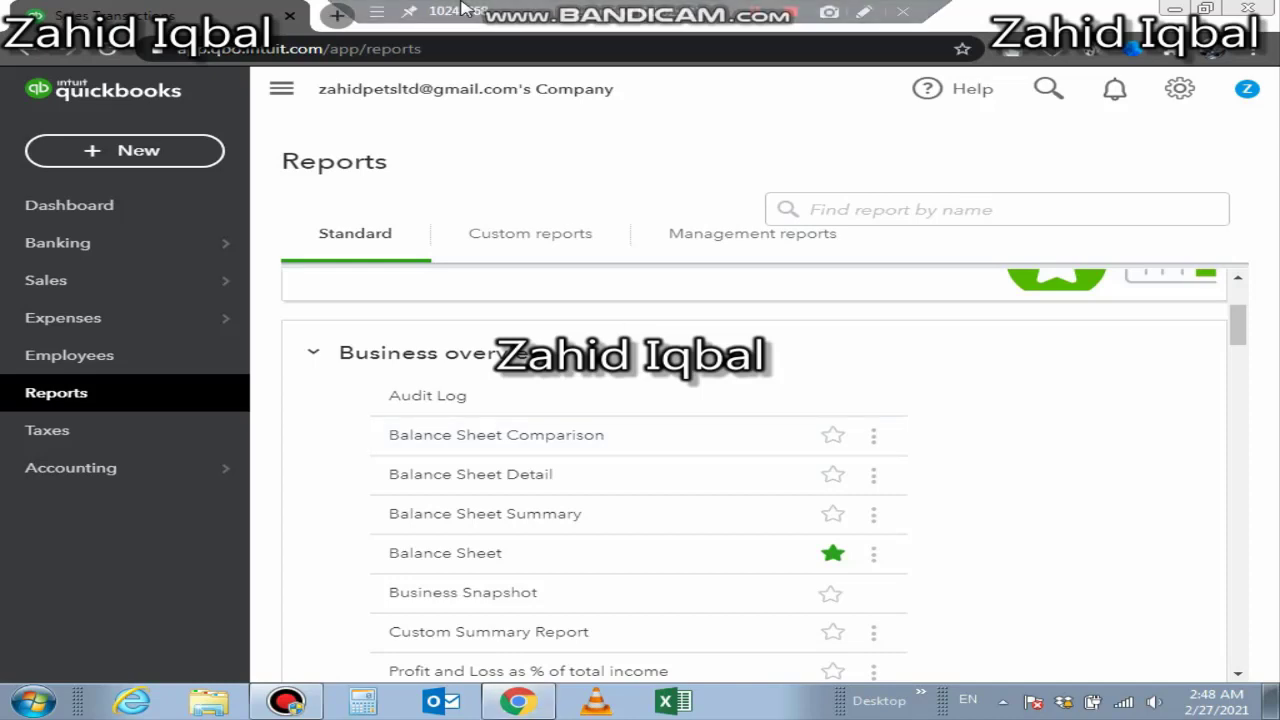